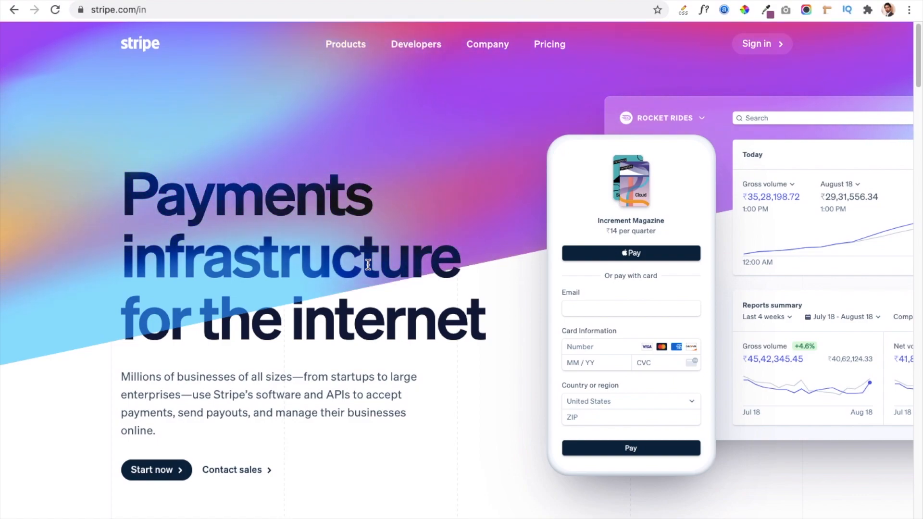
Open the Stripe account registration form and go on to the sign-in page, checking the verification email in Gmail.
click(154, 475)
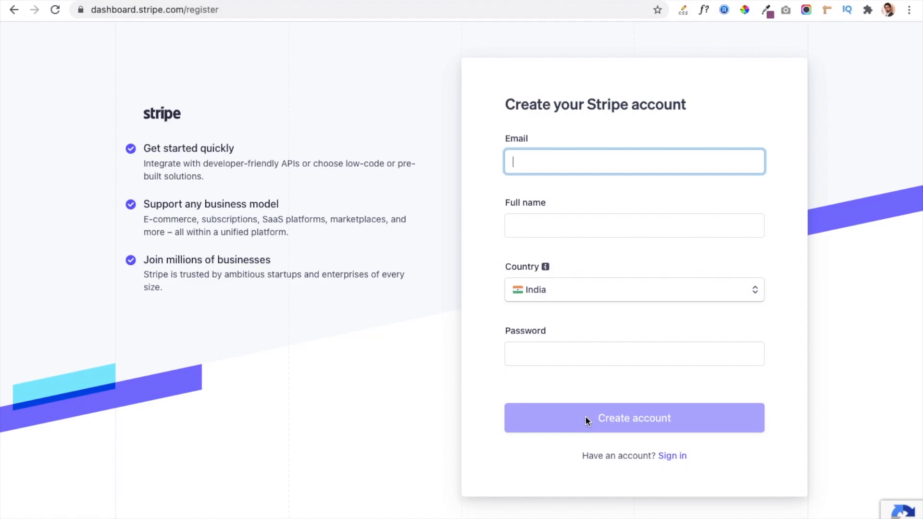
click(672, 457)
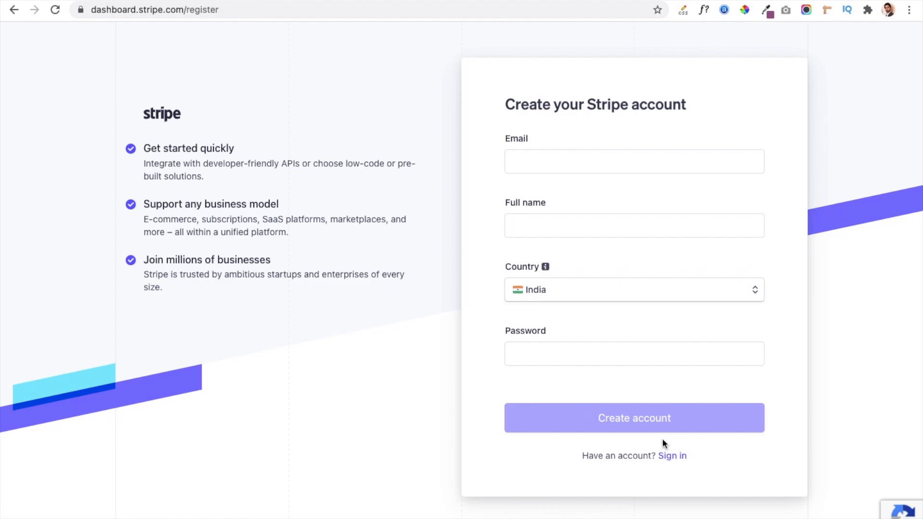
click(675, 455)
click(376, 20)
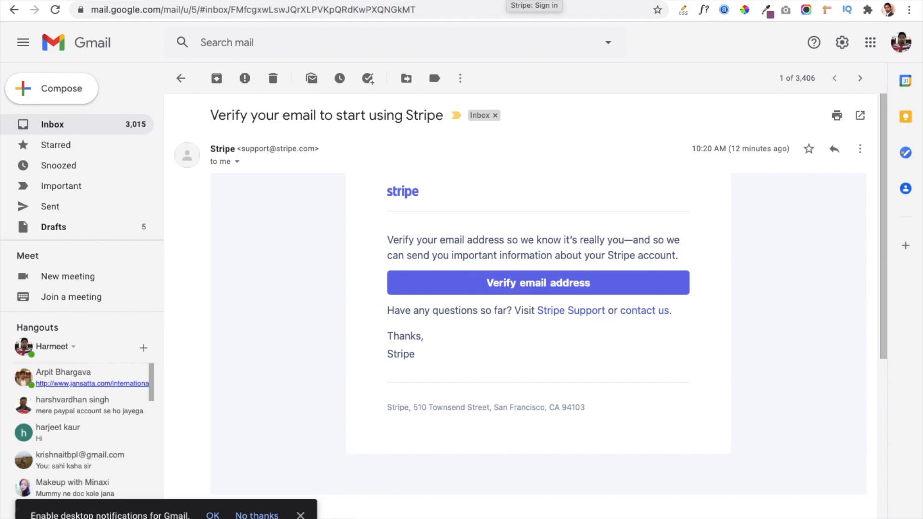
click(533, 2)
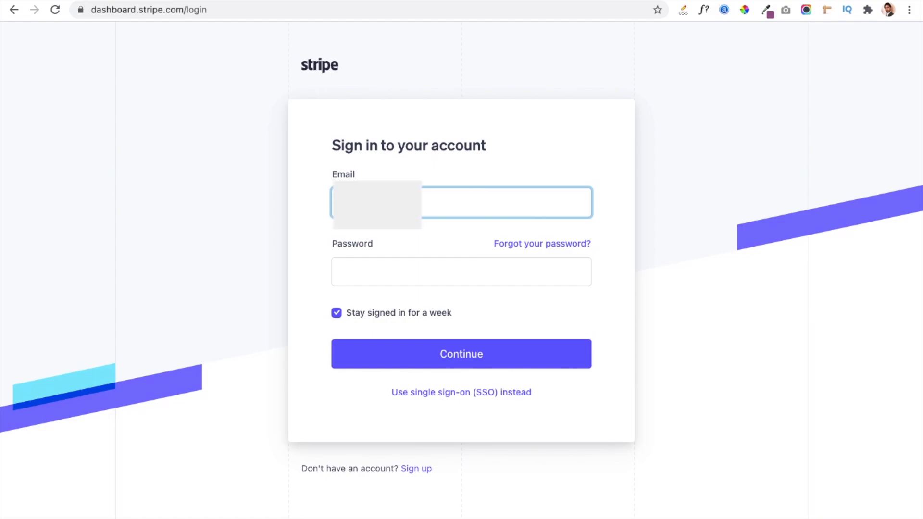
Sign in to the Stripe dashboard with the account's email address and password.
text(mail.com)
key(Tab)
text(••)
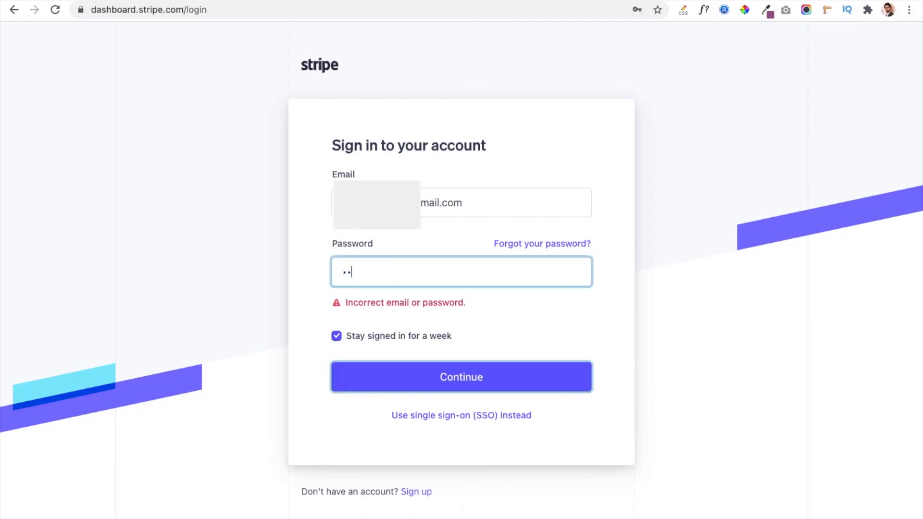
text(•••••••••)
key(Return)
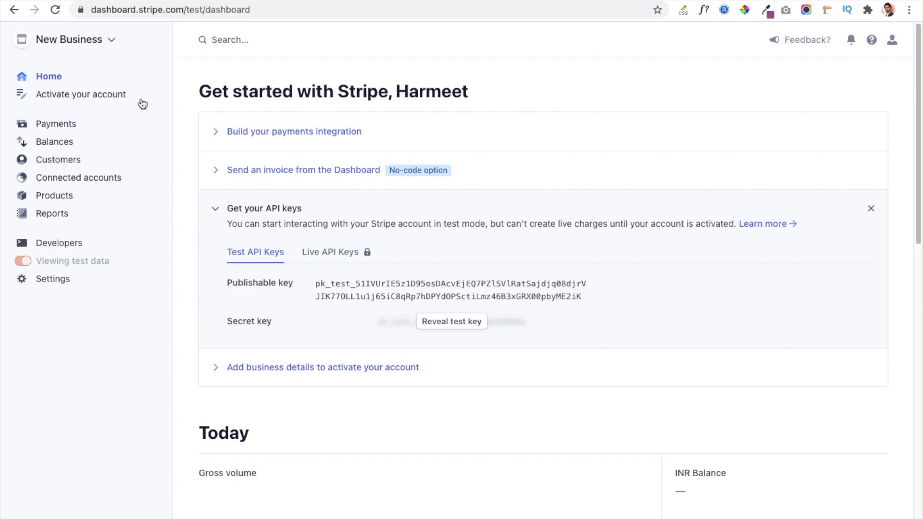
Switch to the WordPress admin and search for new plugins with "stripe for woocommerce".
click(91, 1)
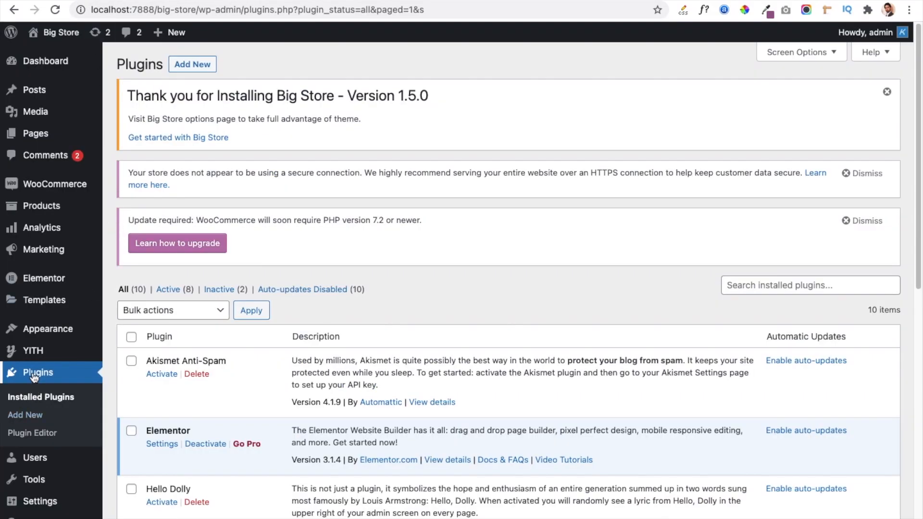
click(32, 417)
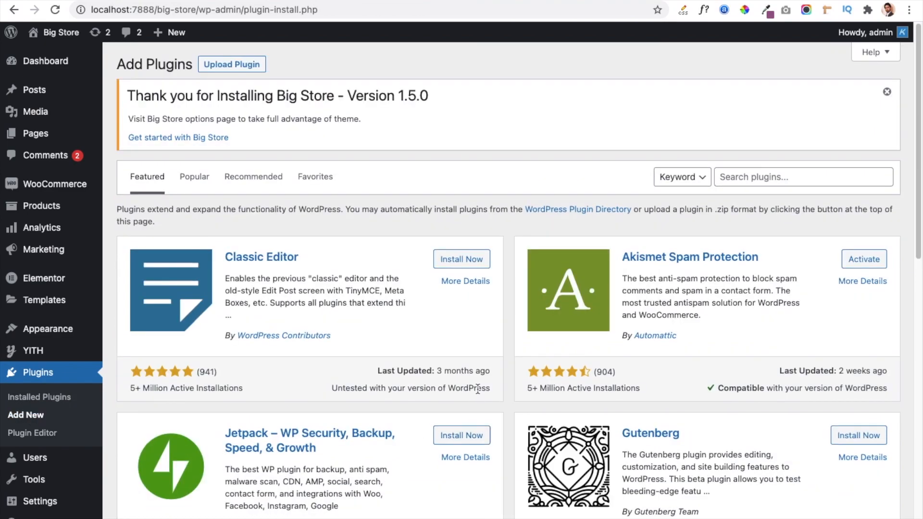
click(763, 175)
text(stripe)
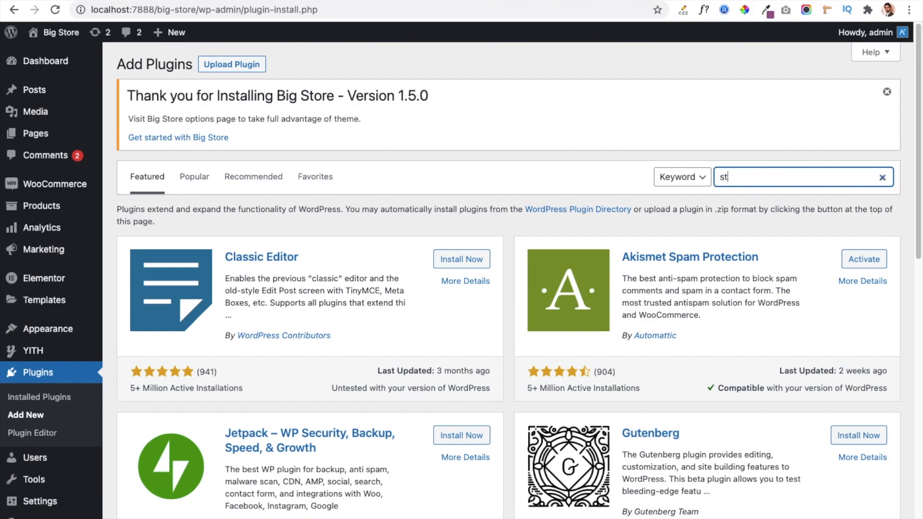
text( for woocommerce)
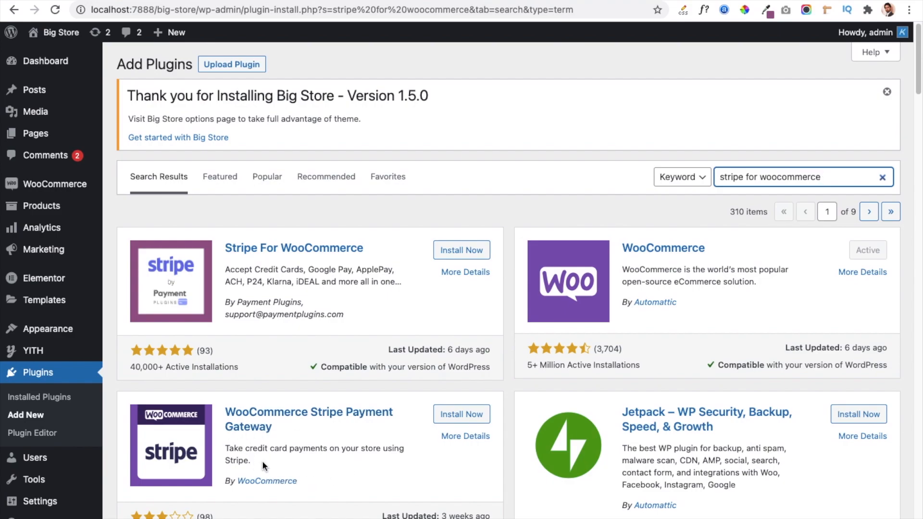
Install and activate the WooCommerce Stripe Payment Gateway plugin by WooCommerce and open its settings.
click(452, 421)
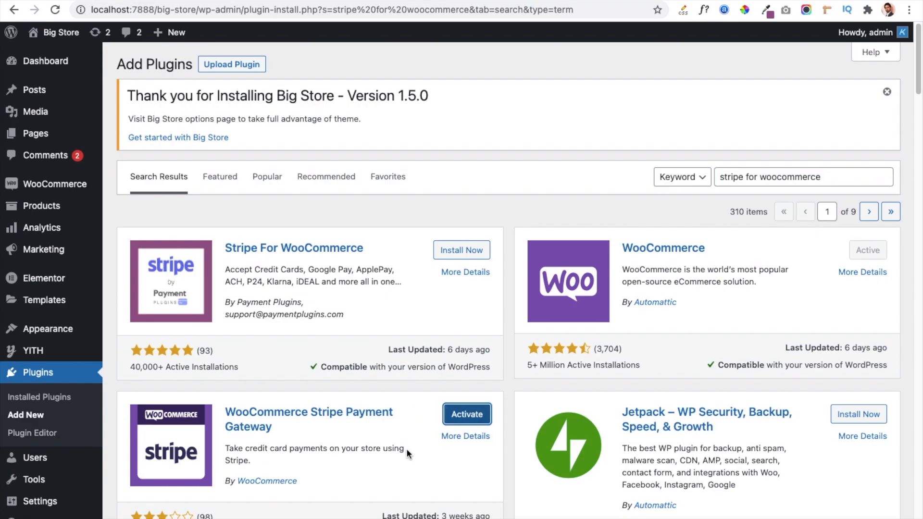
click(454, 423)
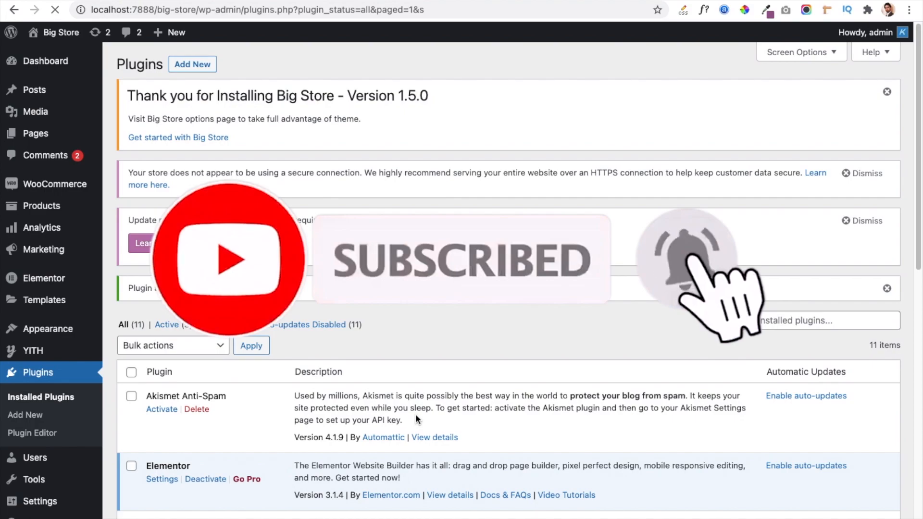
scroll(259, 423, down, 3)
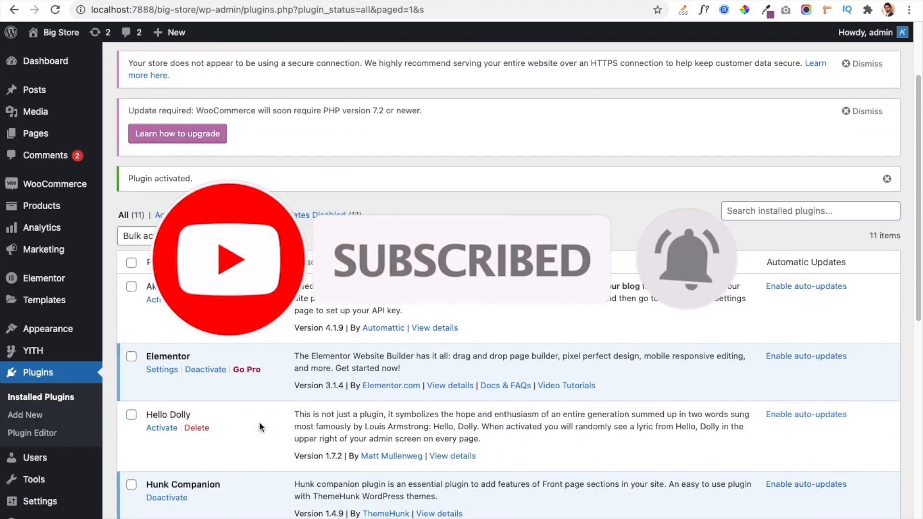
scroll(259, 423, down, 10)
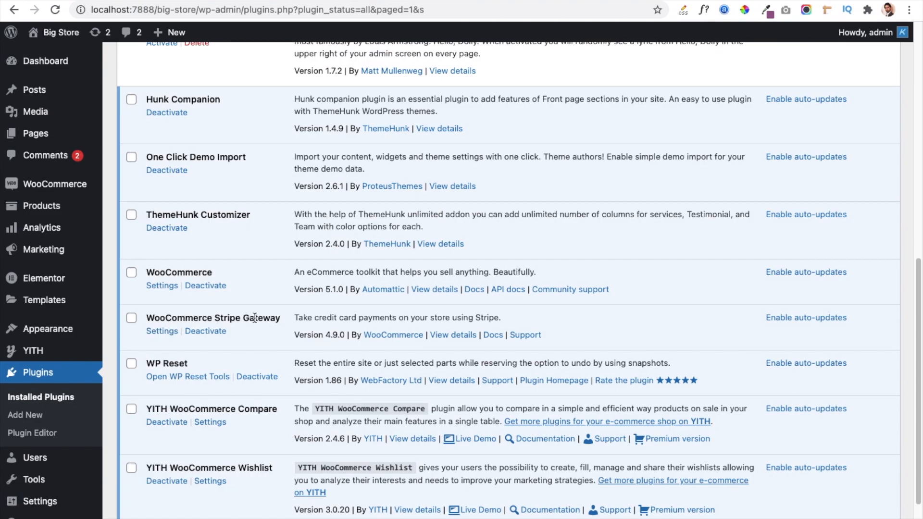
click(159, 332)
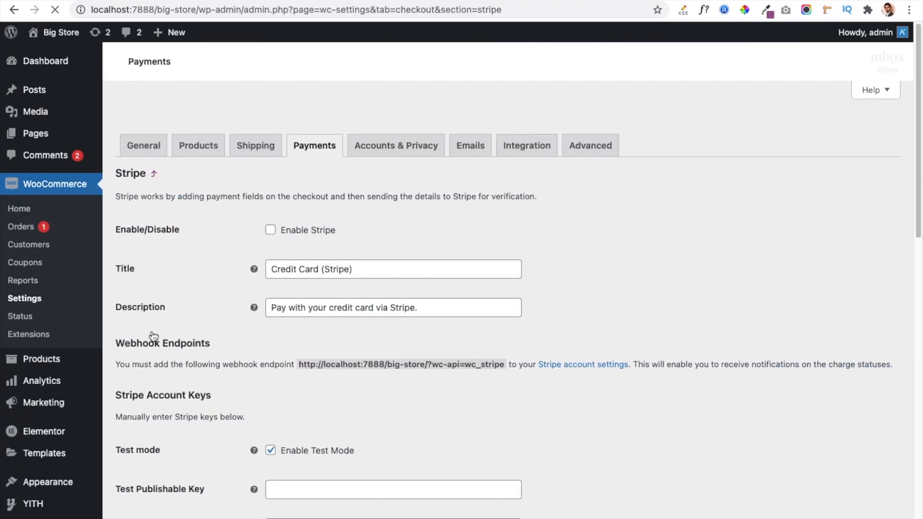
Copy the test publishable key from the Stripe dashboard into the Test Publishable Key field of the WooCommerce Stripe settings.
scroll(252, 391, down, 8)
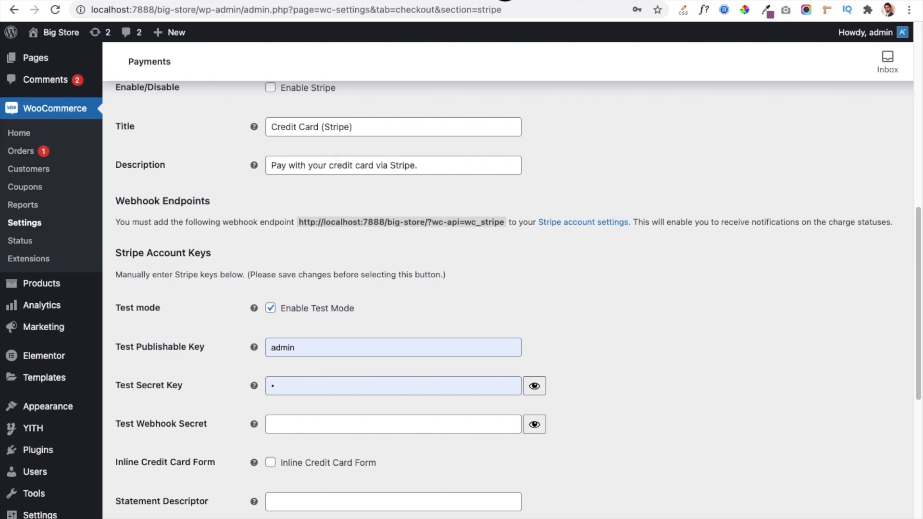
click(505, 1)
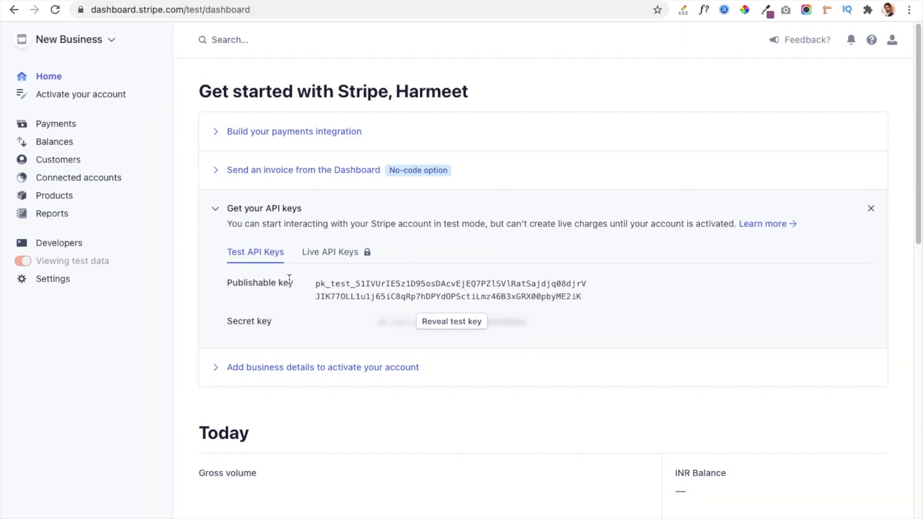
click(318, 289)
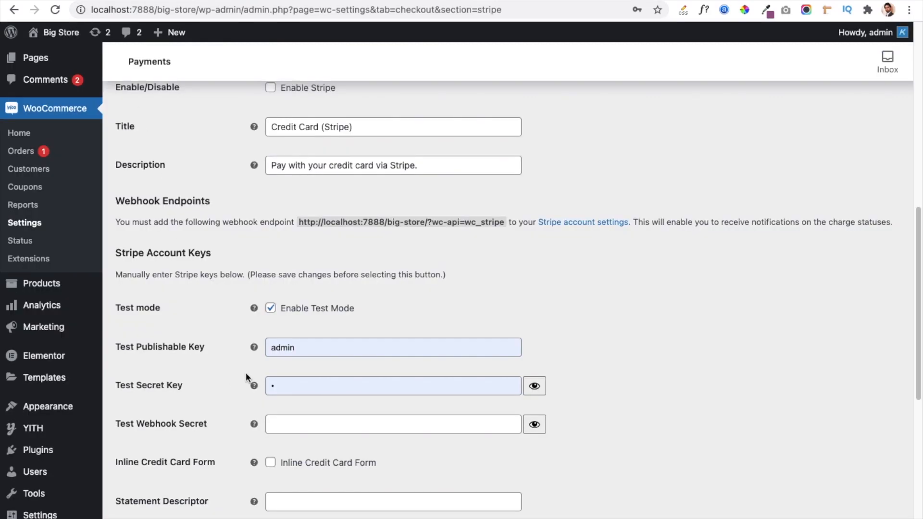
double_click(332, 355)
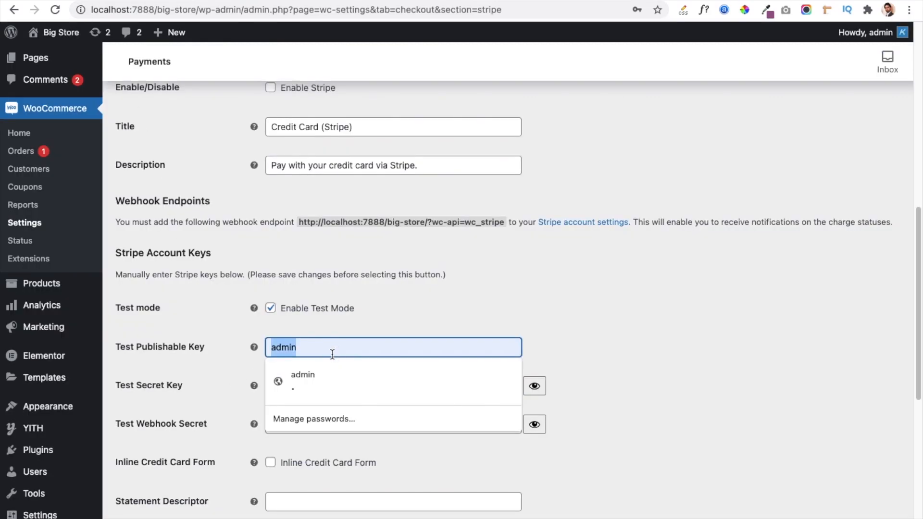
key(ctrl+v)
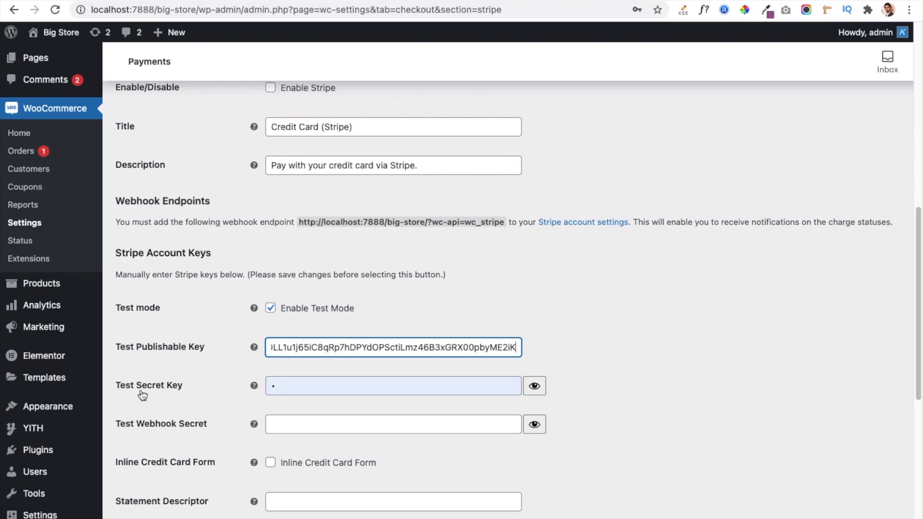
Reveal the test secret key in the Stripe dashboard and copy it into the plugin's Test Secret Key field.
click(519, 1)
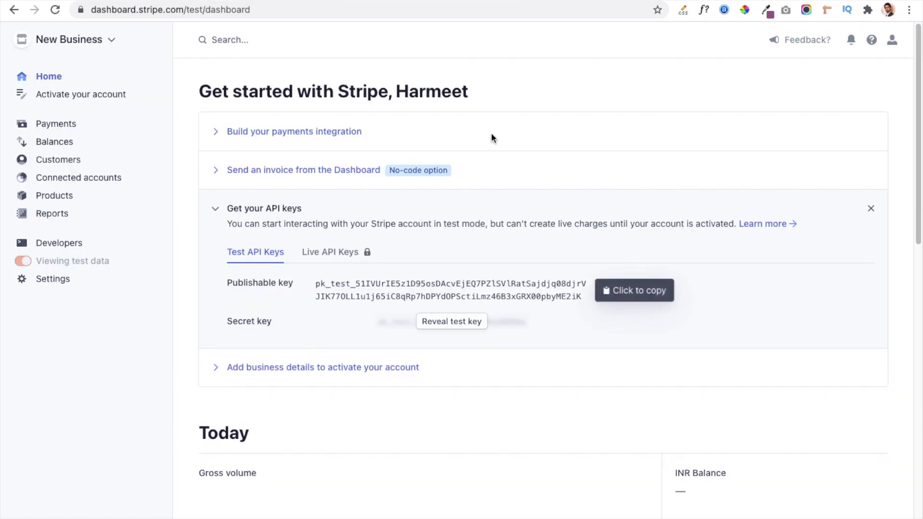
click(448, 323)
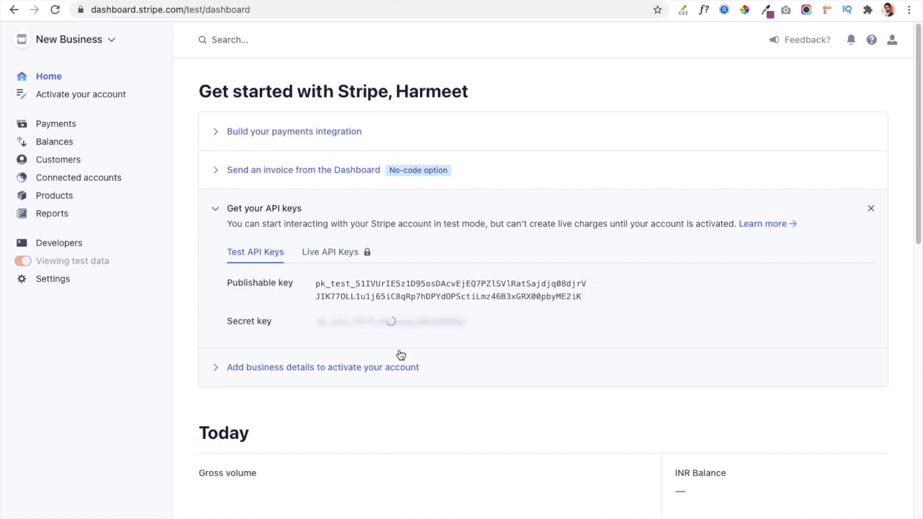
click(451, 330)
click(272, 1)
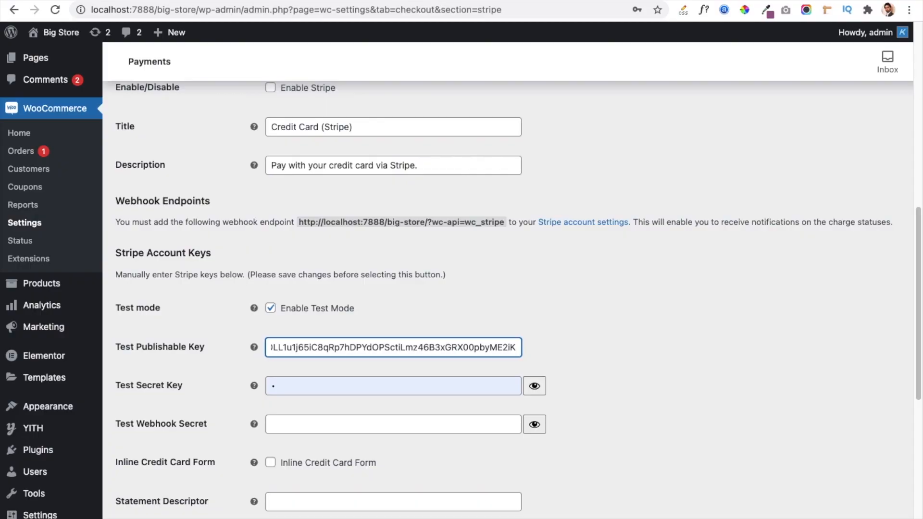
click(297, 387)
key(BackSpace)
key(super+v)
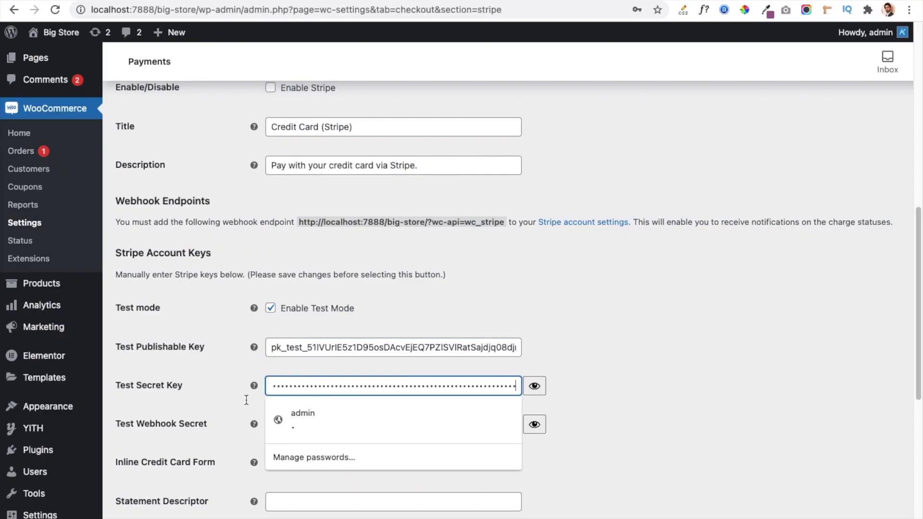
Save the Stripe payment settings and return to the beginning of the settings page.
click(181, 397)
scroll(226, 403, down, 8)
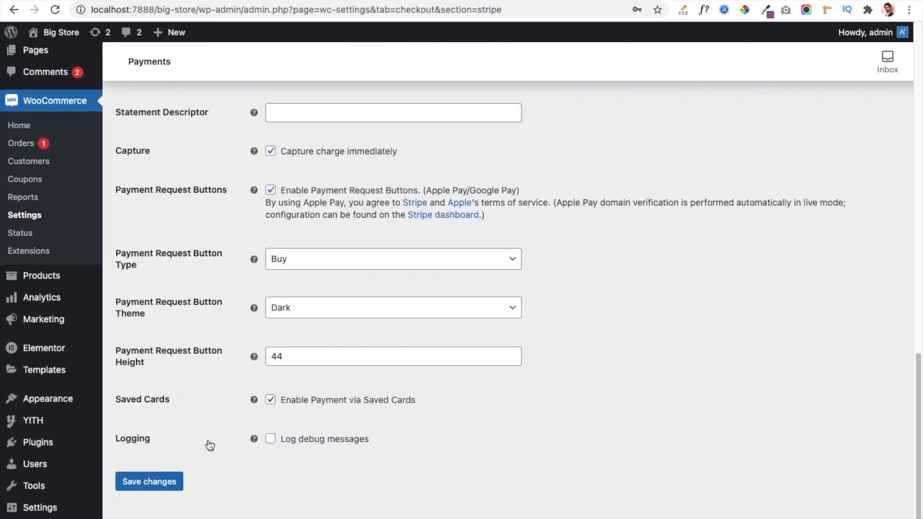
click(155, 486)
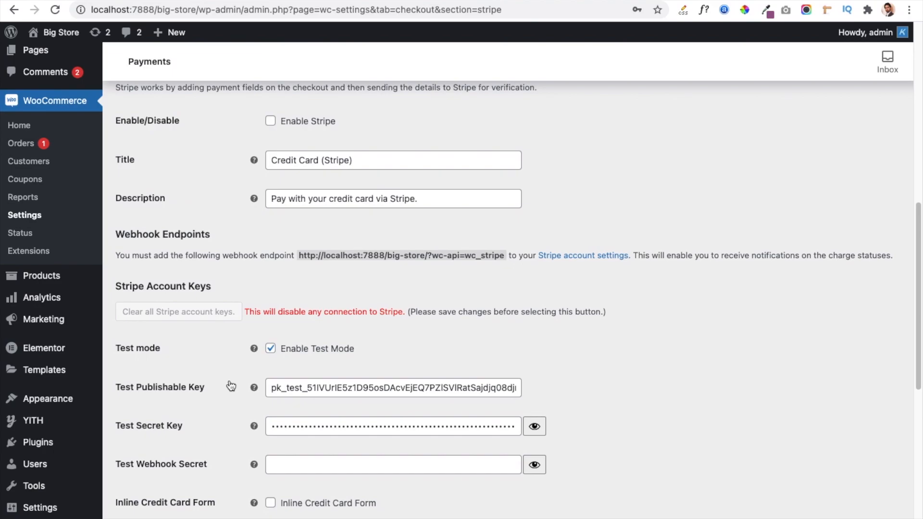
scroll(230, 384, up, 7)
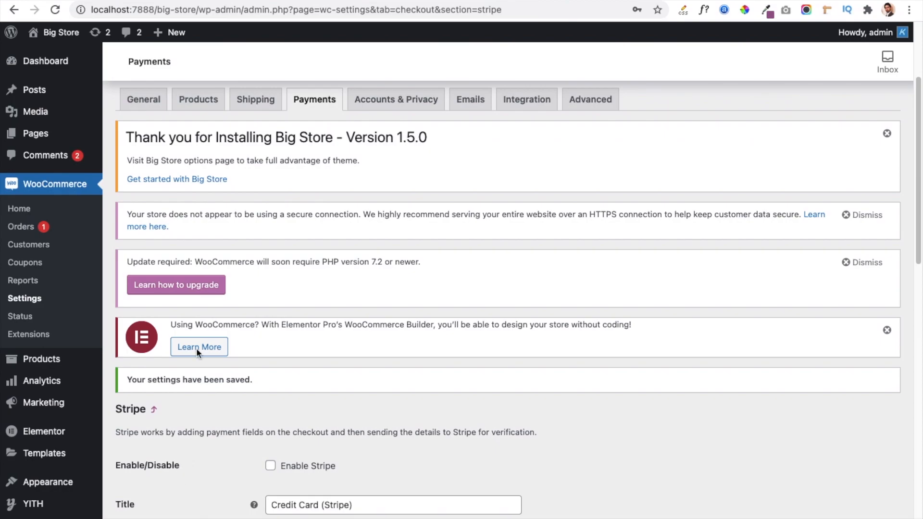
Switch to the Big Store storefront, reload it and add Organic Tomatoes to the cart.
click(214, 1)
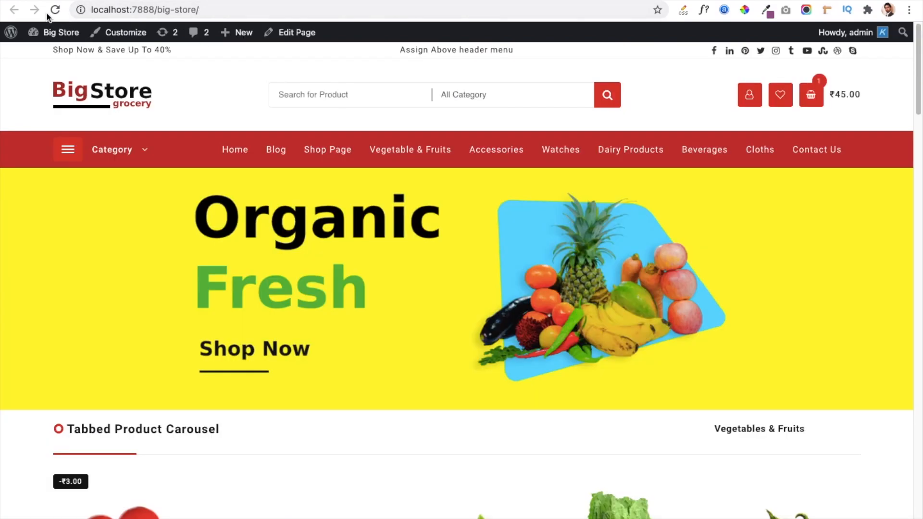
click(61, 13)
scroll(212, 341, down, 4)
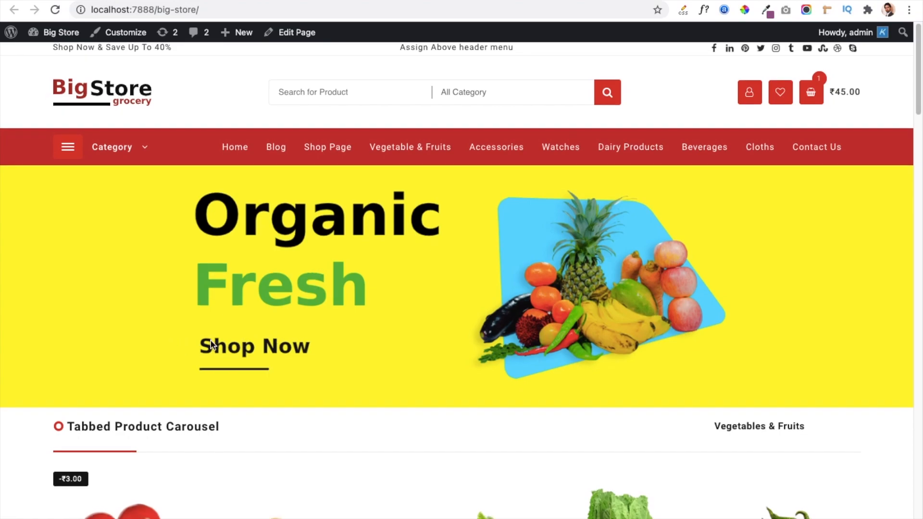
mouse_move(62, 405)
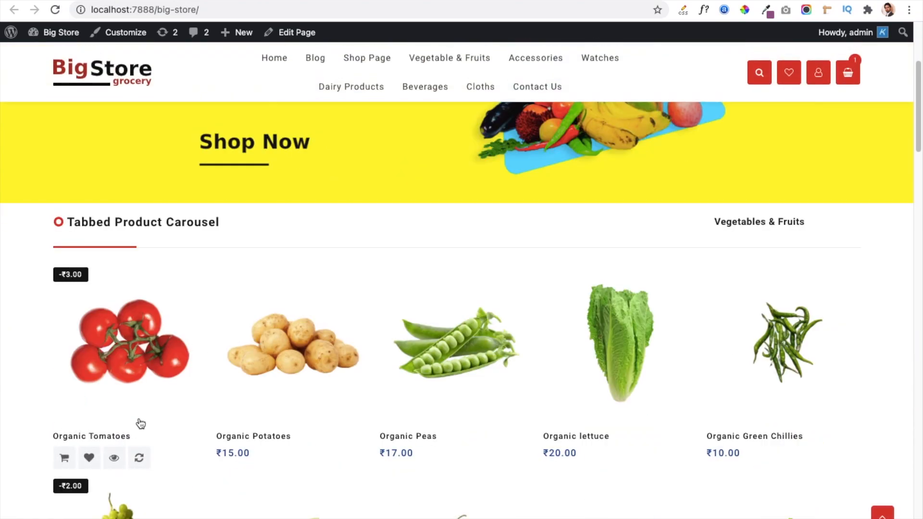
click(63, 461)
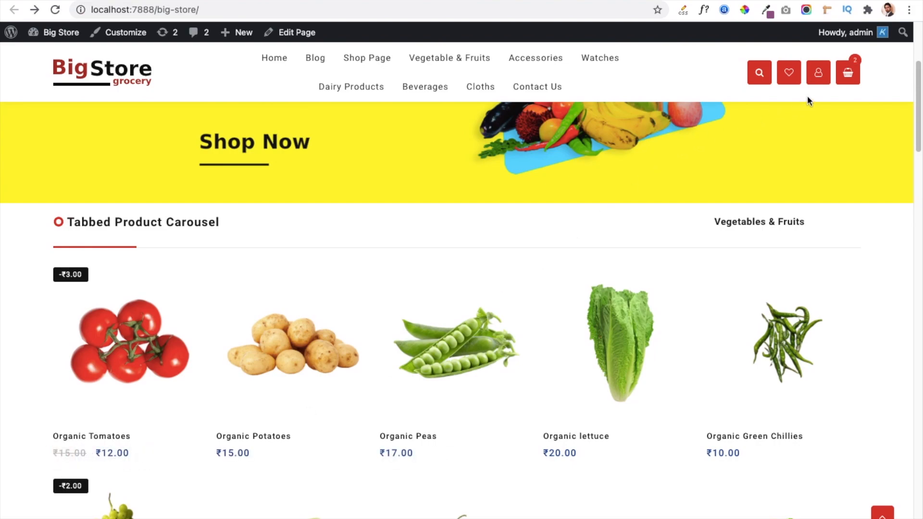
Proceed from the shopping cart to checkout and go to the payment methods under the order summary.
click(848, 72)
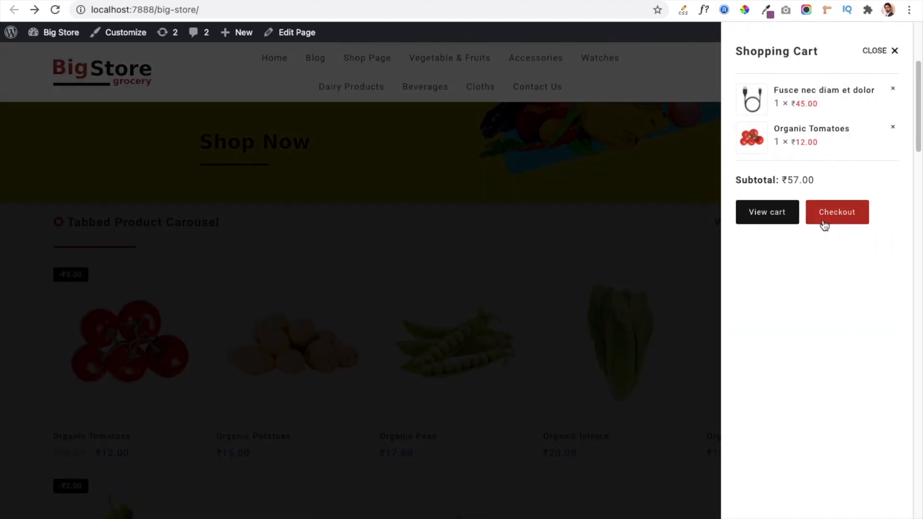
click(827, 223)
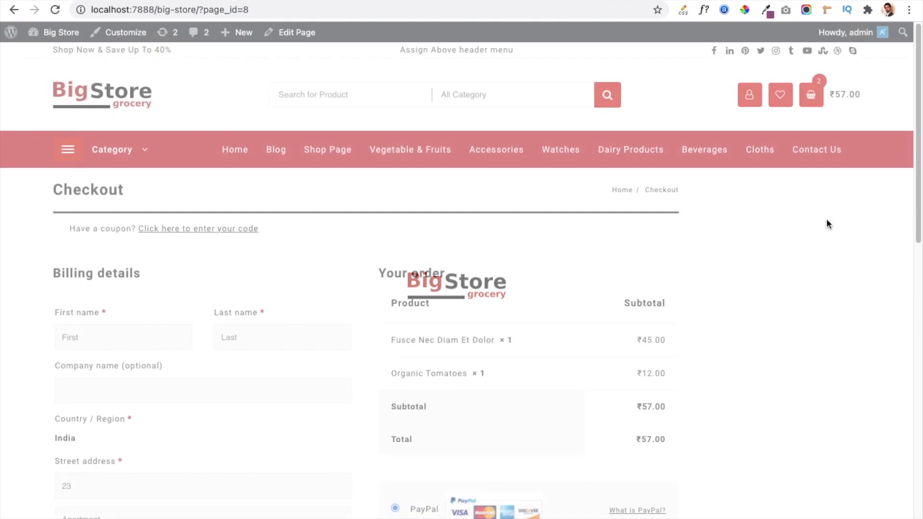
scroll(353, 315, down, 5)
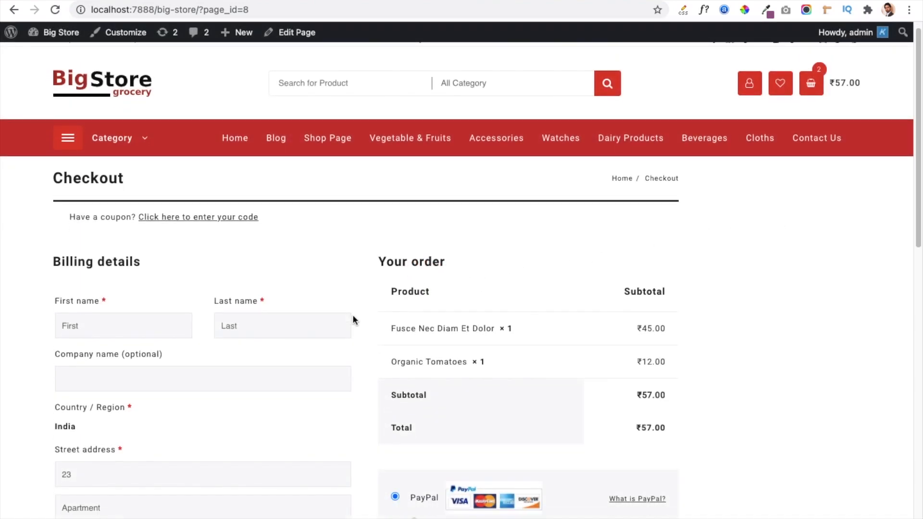
scroll(367, 294, down, 1)
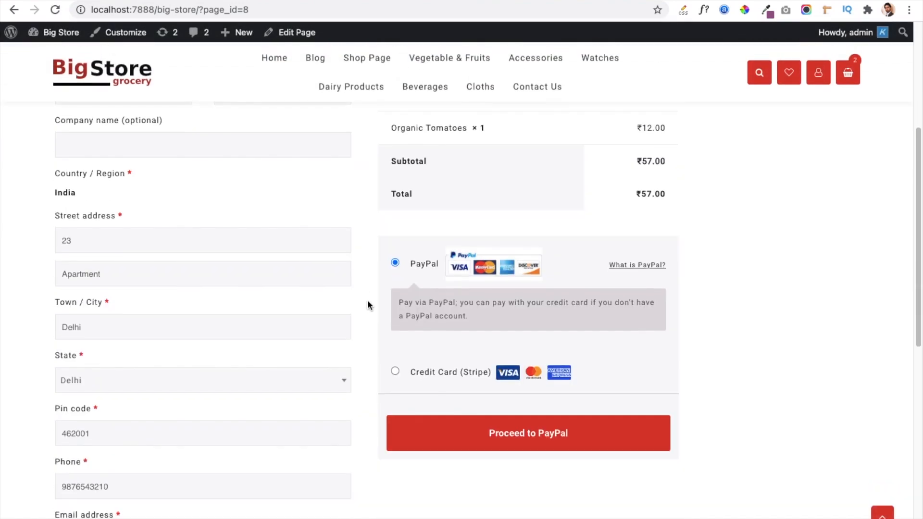
Choose Credit Card (Stripe) as the checkout payment method and review its test-mode instructions and card fields.
click(395, 371)
scroll(385, 368, down, 1)
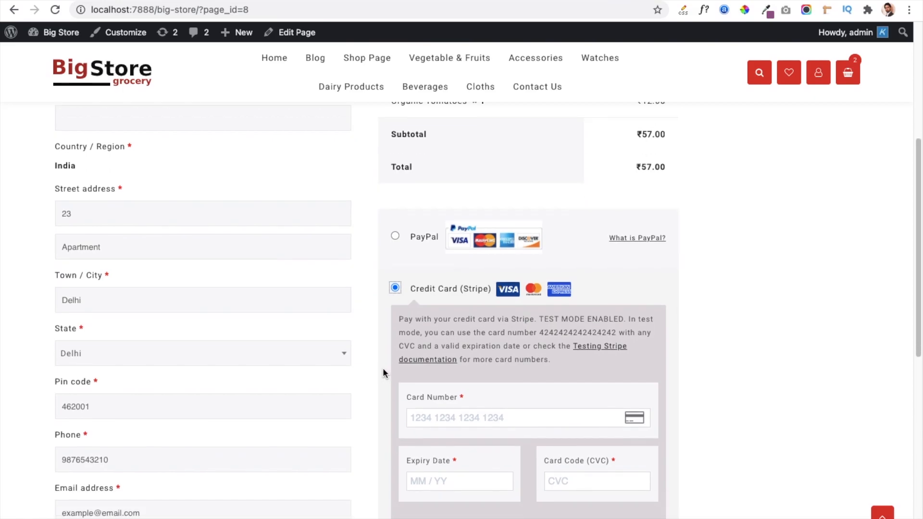
scroll(382, 368, down, 2)
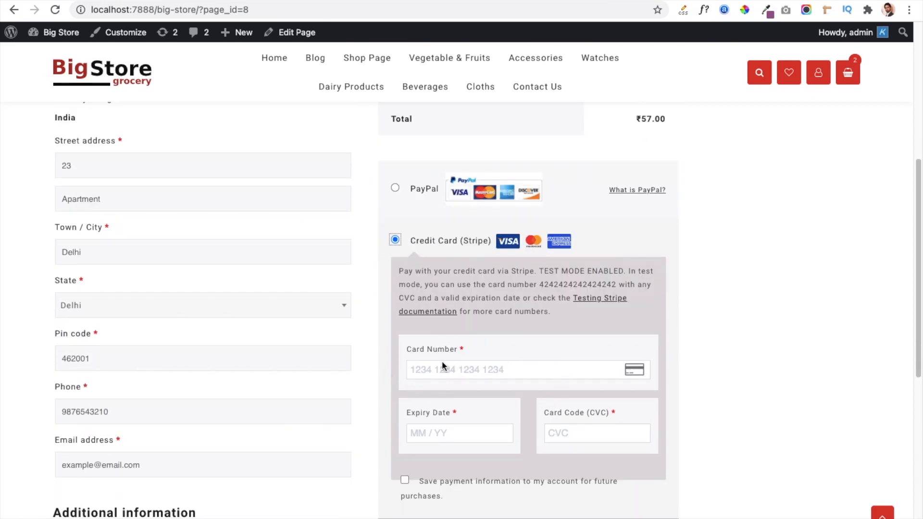
scroll(438, 362, down, 1)
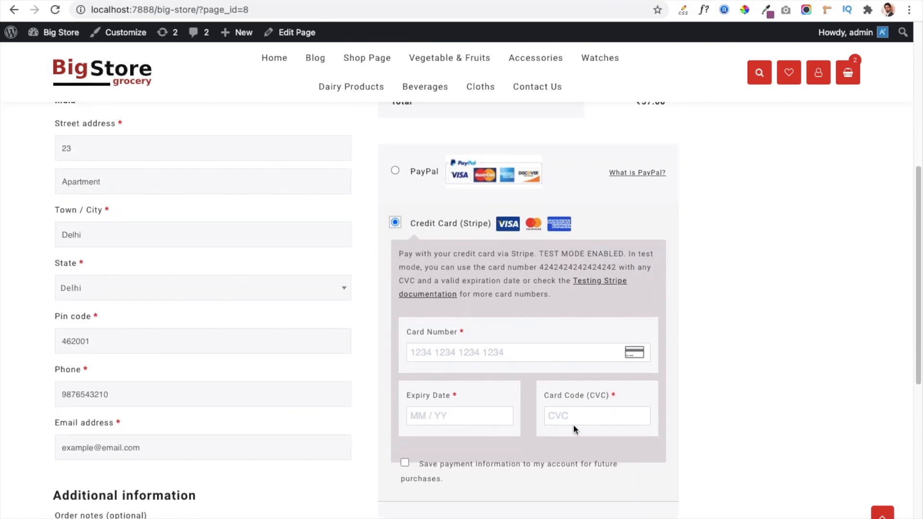
scroll(374, 387, down, 2)
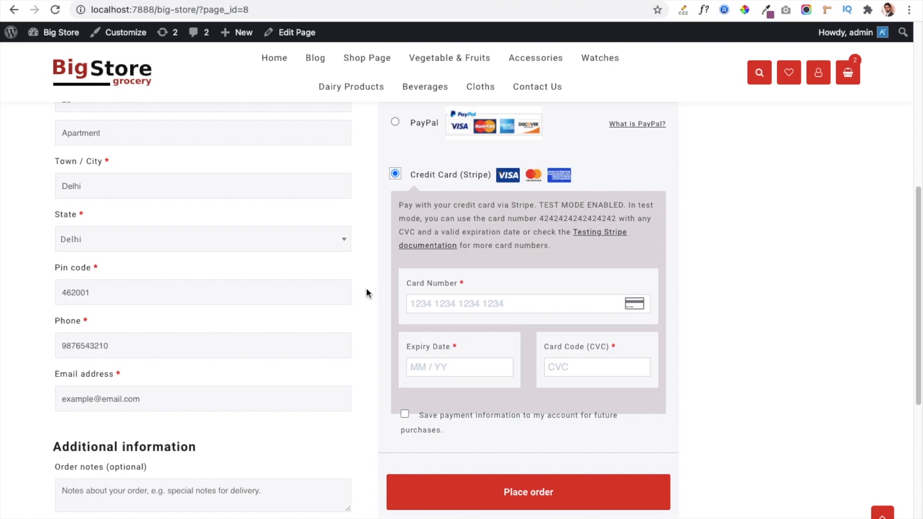
scroll(366, 288, up, 4)
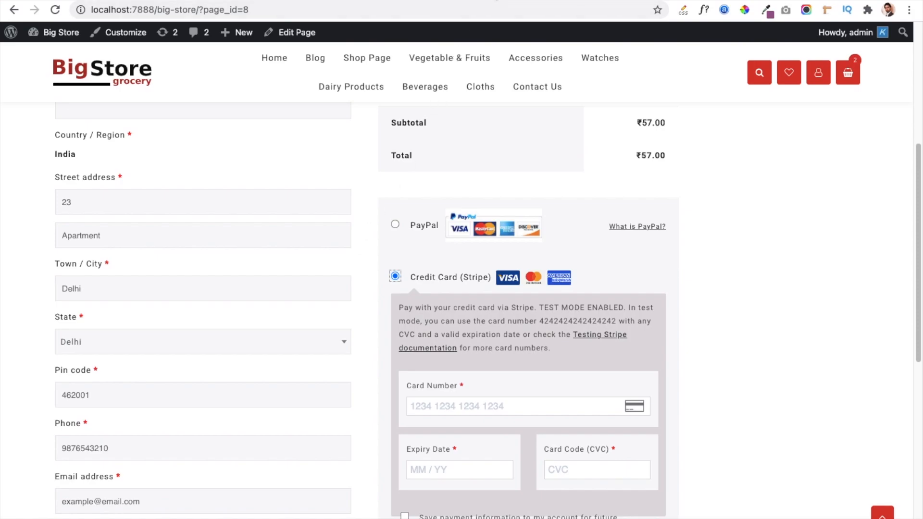
Switch to the Stripe dashboard, view the account activation form, close it and check the availability of the live API keys.
click(497, 1)
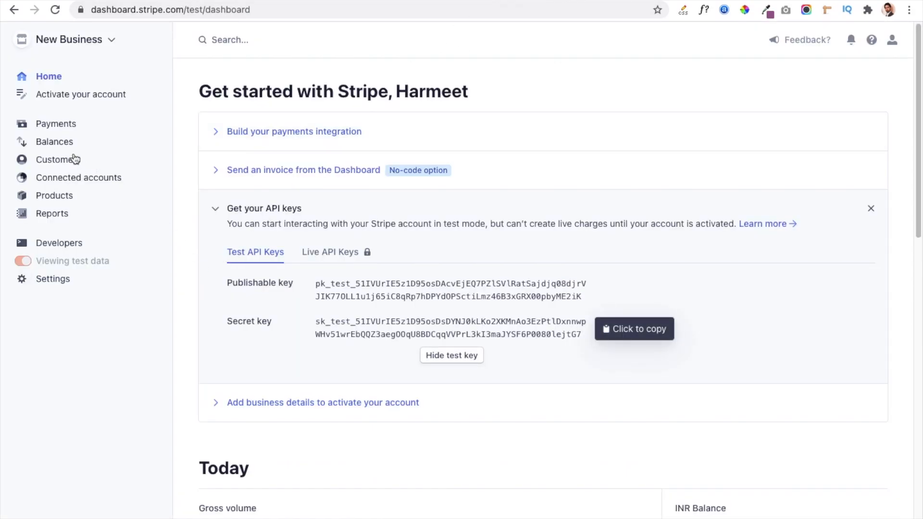
click(105, 97)
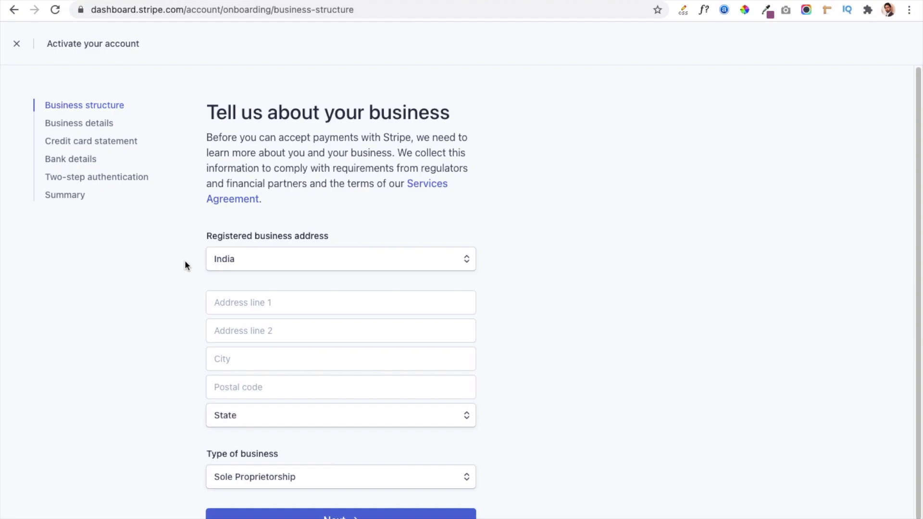
click(21, 49)
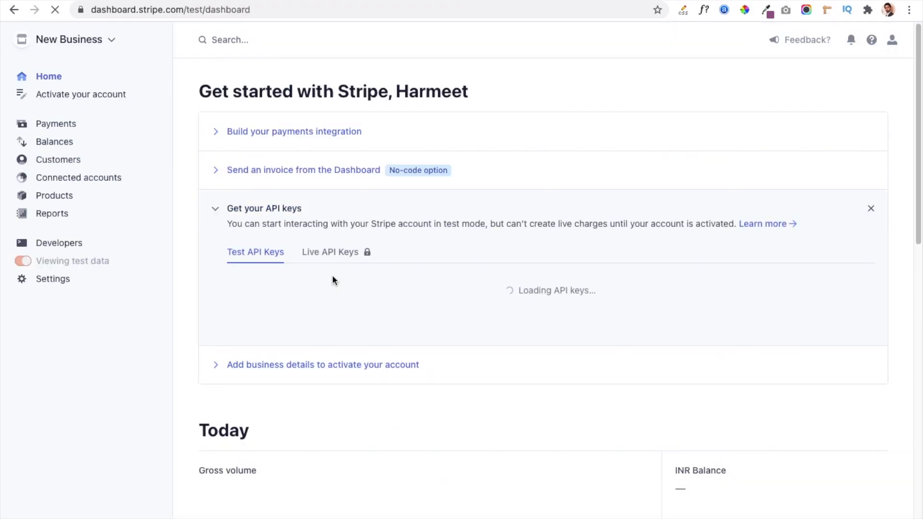
mouse_move(319, 254)
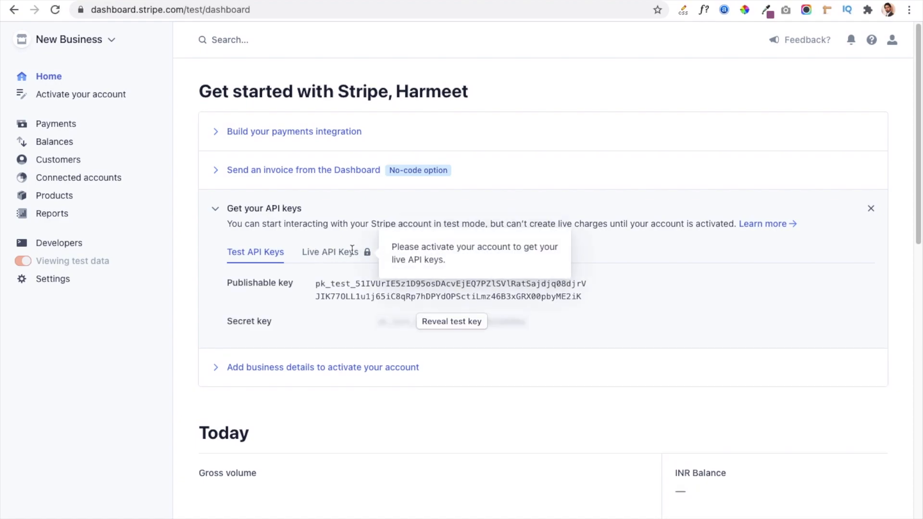